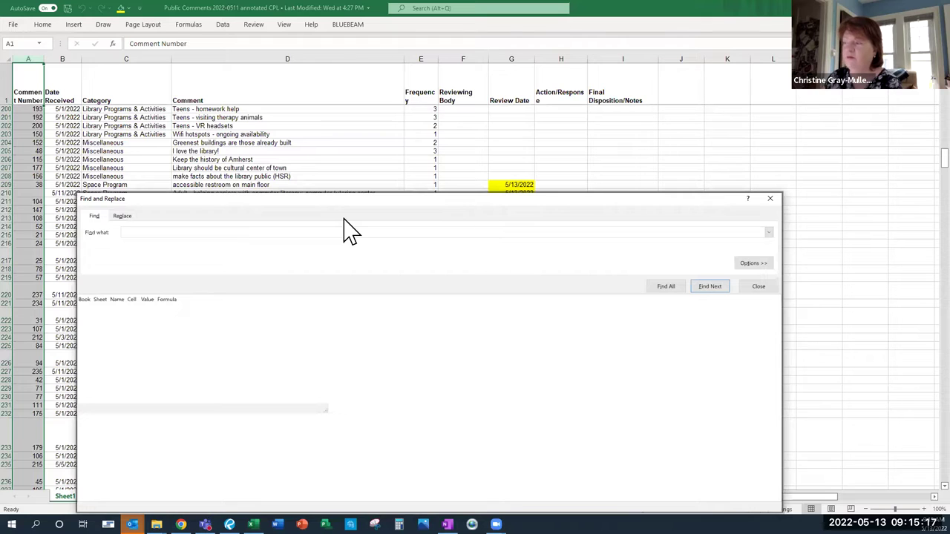
Search the Comment Number column for comment 172, close the search, and select the nearby Amity Street front entrance comment.
{"action": "type", "text": "172"}
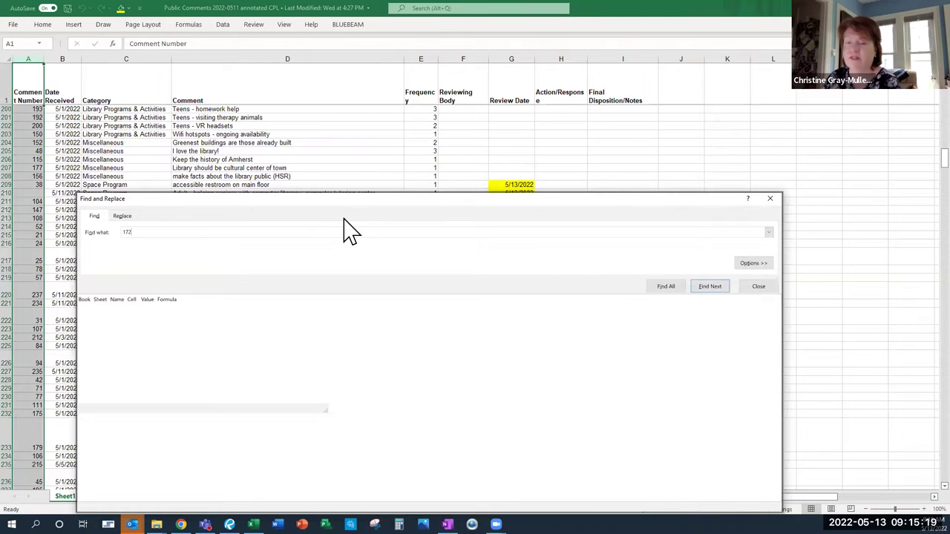
{"action": "key", "text": "Return"}
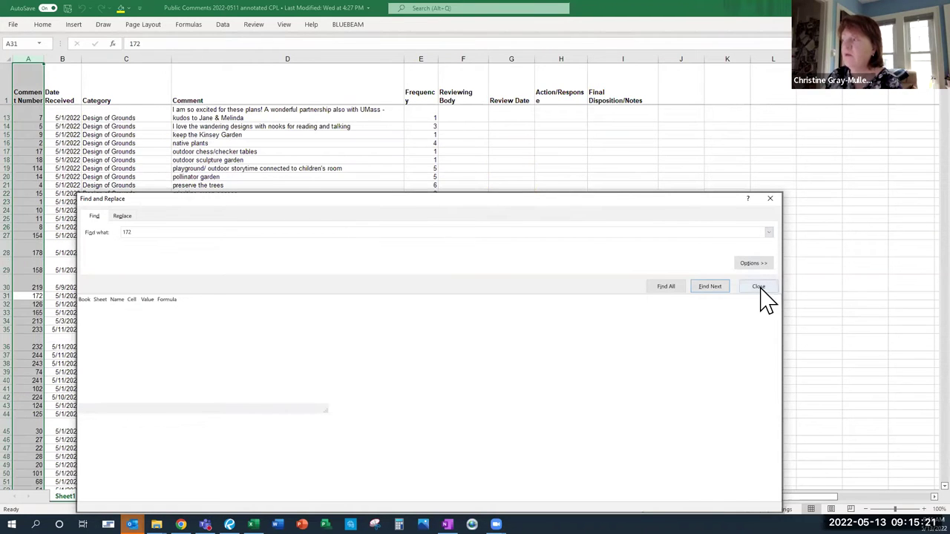
{"action": "left_click", "coordinate": [758, 287]}
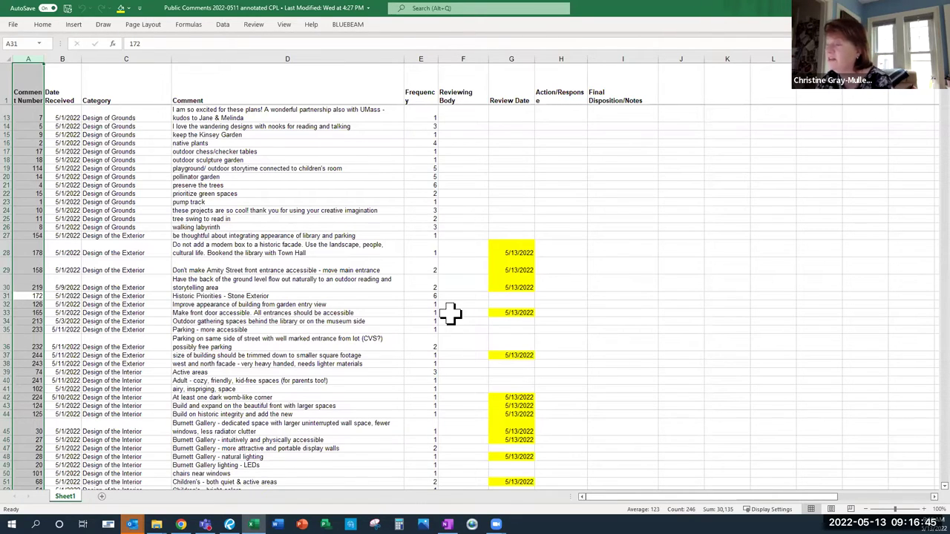
{"action": "left_click", "coordinate": [177, 264]}
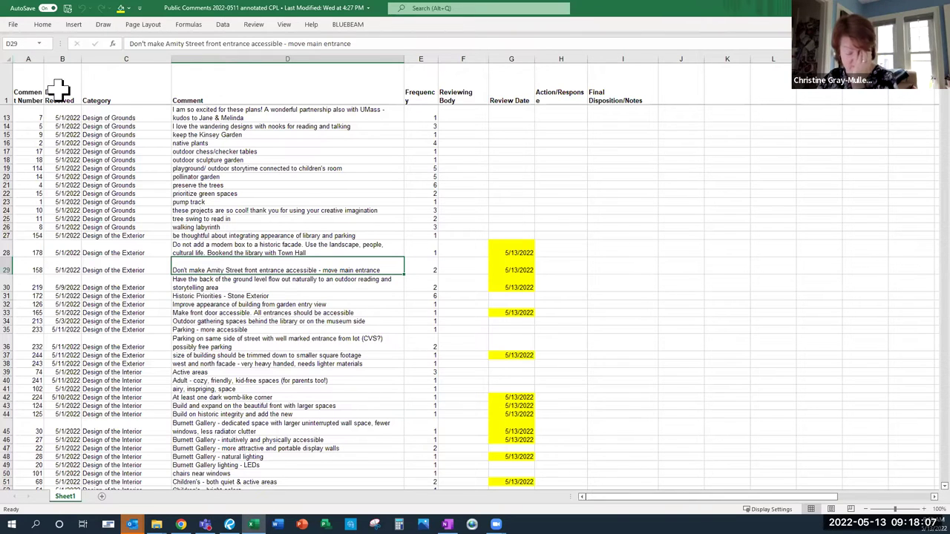
{"action": "key", "text": "ctrl+a"}
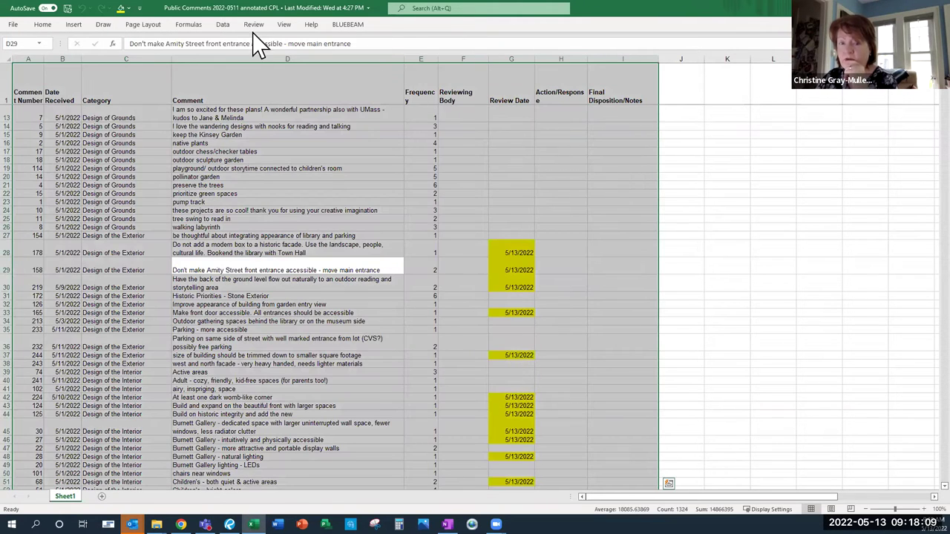
{"action": "left_click", "coordinate": [254, 25]}
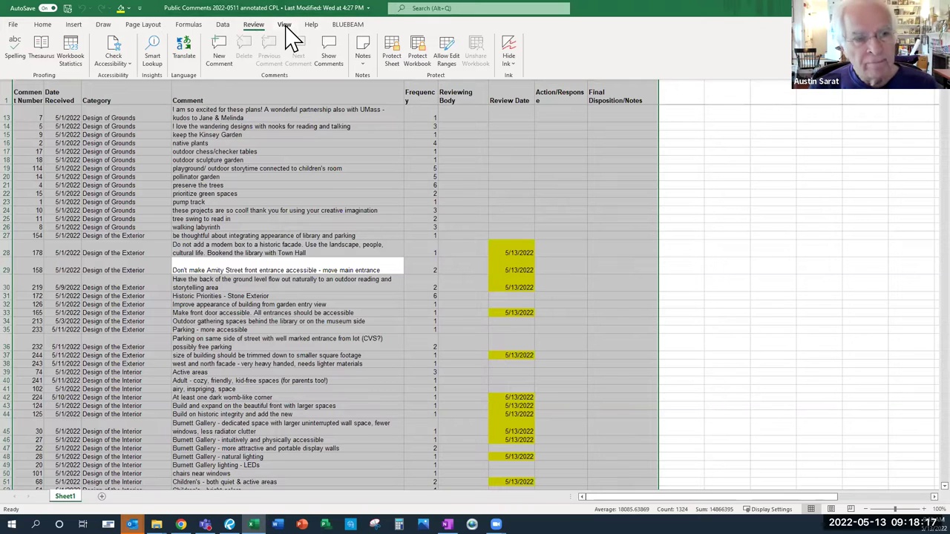
{"action": "left_click", "coordinate": [43, 28]}
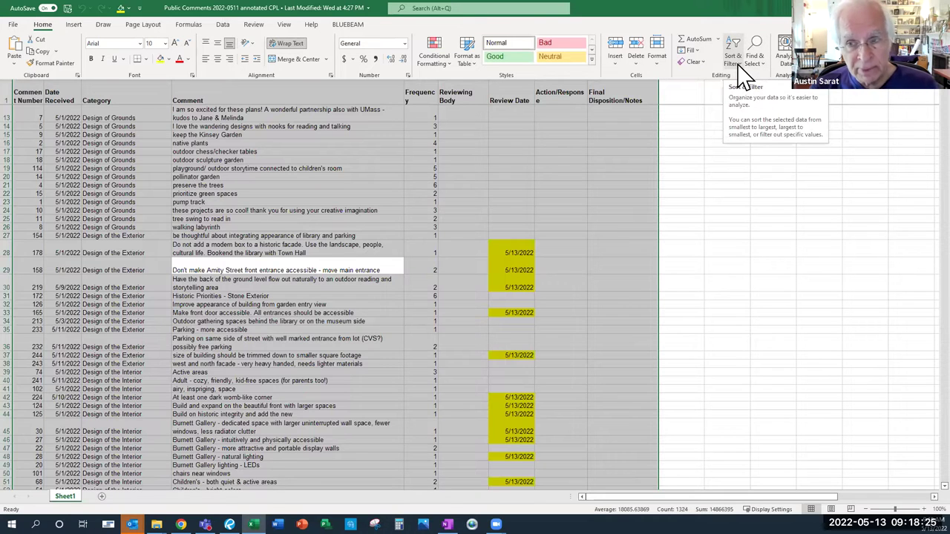
{"action": "left_click", "coordinate": [735, 58]}
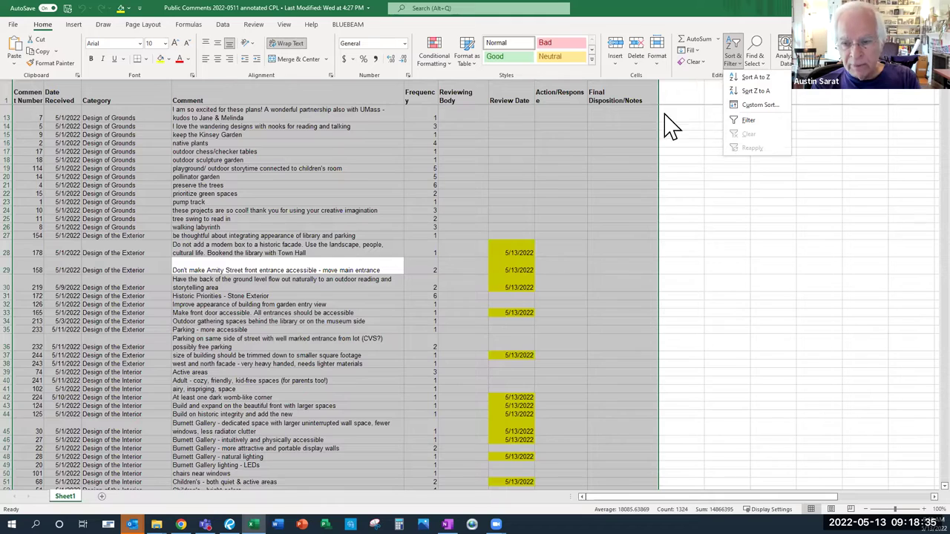
{"action": "scroll", "coordinate": [615, 138], "scroll_direction": "up", "scroll_amount": 4}
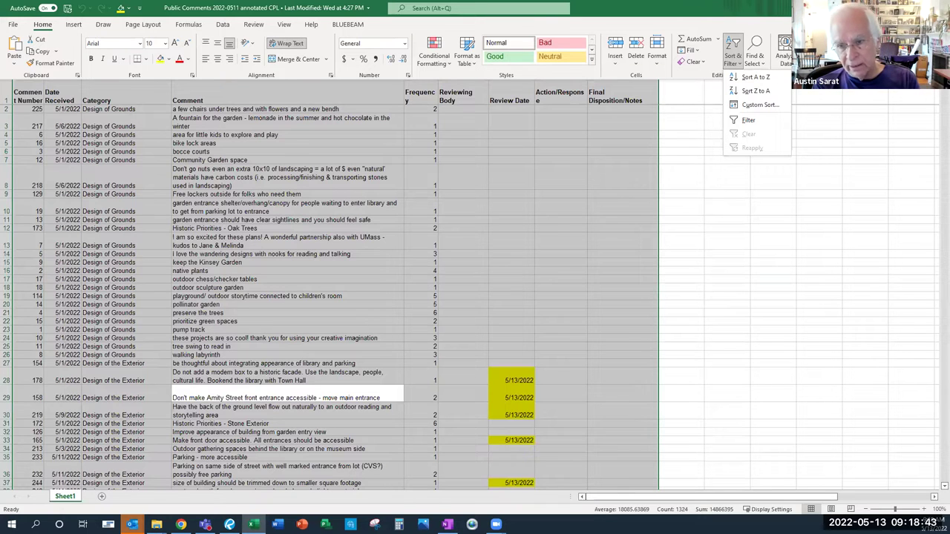
{"action": "key", "text": "Escape"}
{"action": "left_click", "coordinate": [287, 398]}
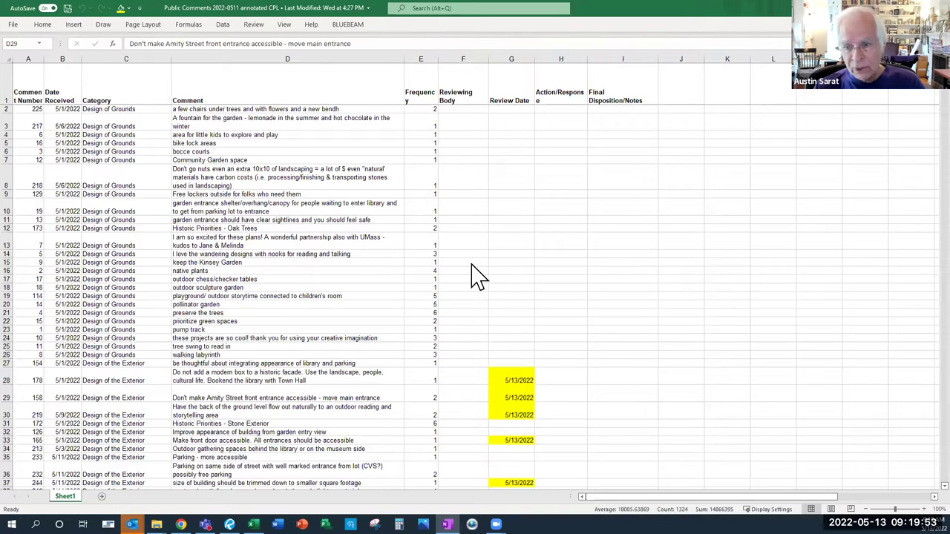
{"action": "scroll", "coordinate": [473, 276], "scroll_direction": "down", "scroll_amount": 1}
{"action": "scroll", "coordinate": [477, 276], "scroll_direction": "up", "scroll_amount": 1}
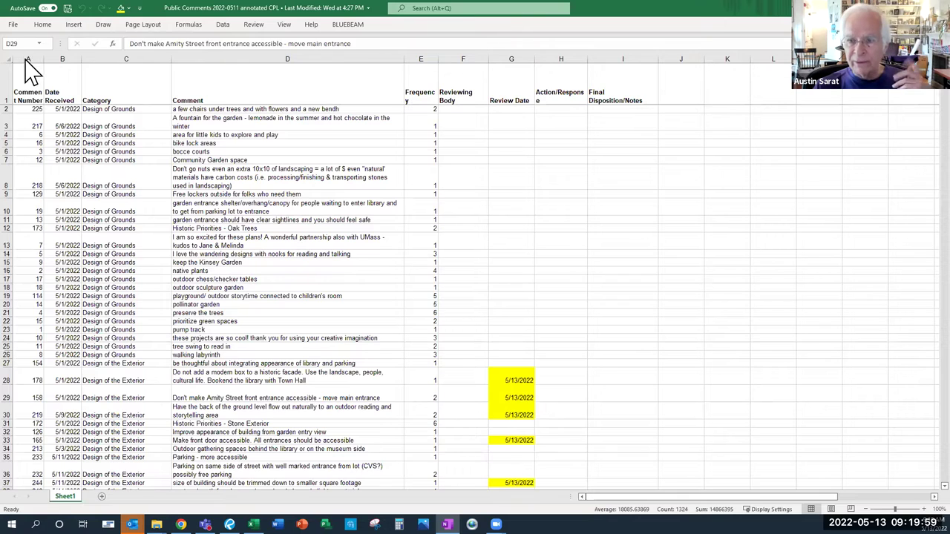
Sort the whole comment table by Review Date from oldest to newest, keeping the header row, and clear the selection.
{"action": "key", "text": "ctrl+a"}
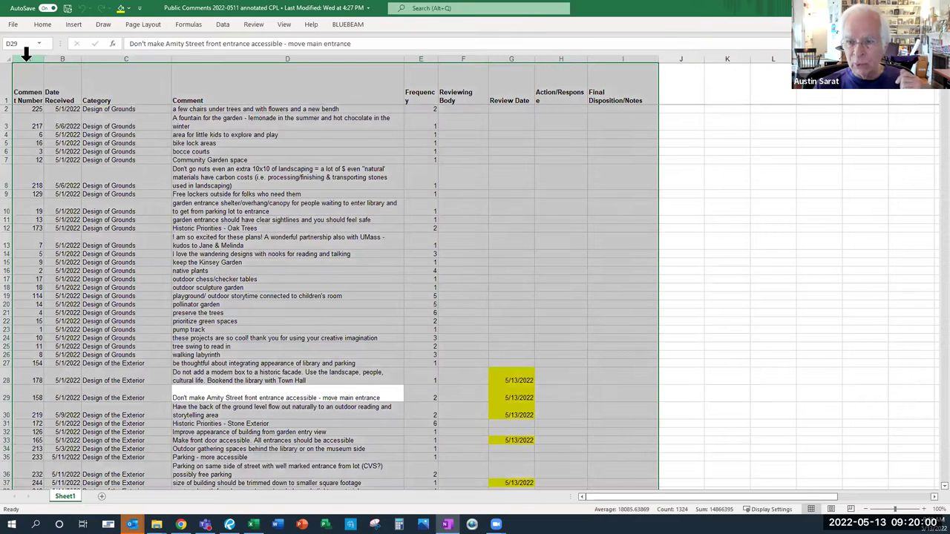
{"action": "left_click", "coordinate": [46, 25]}
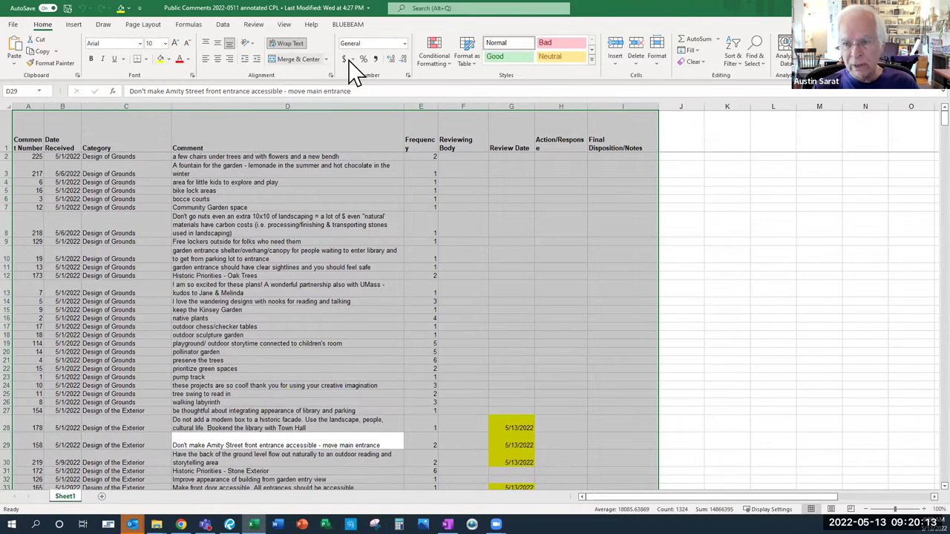
{"action": "left_click", "coordinate": [737, 64]}
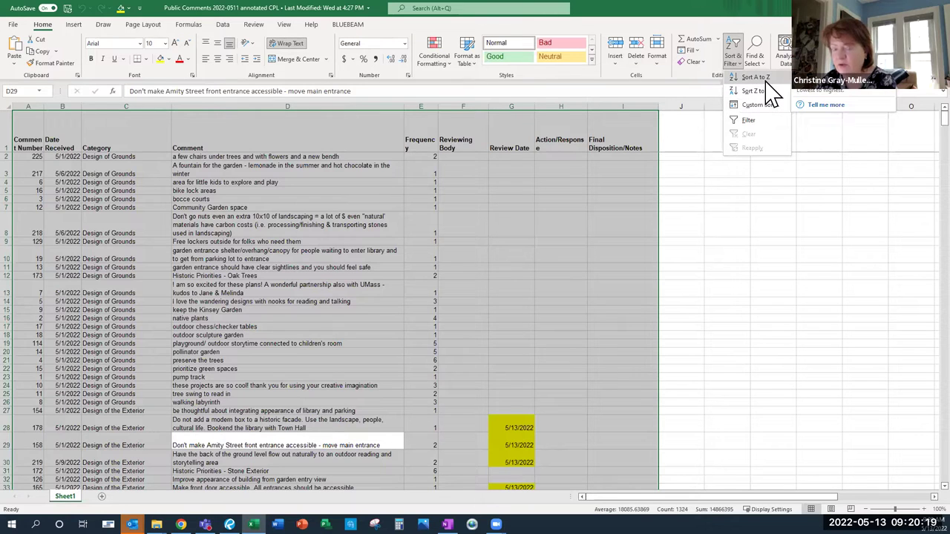
{"action": "left_click", "coordinate": [759, 105]}
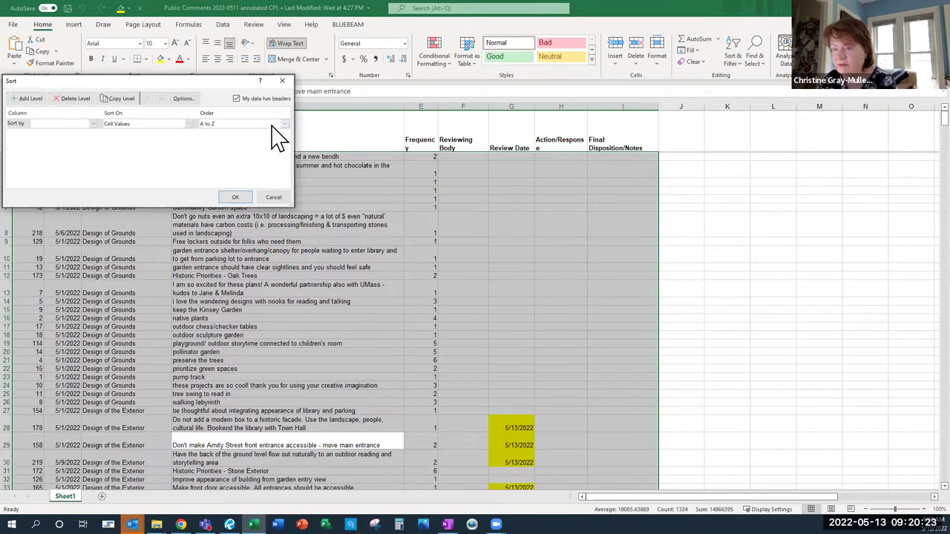
{"action": "left_click", "coordinate": [93, 124]}
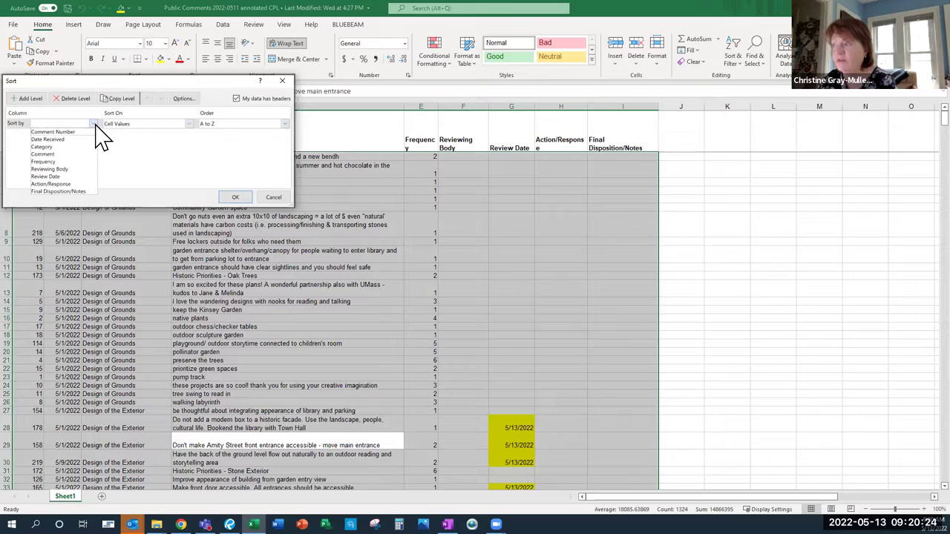
{"action": "left_click", "coordinate": [77, 177]}
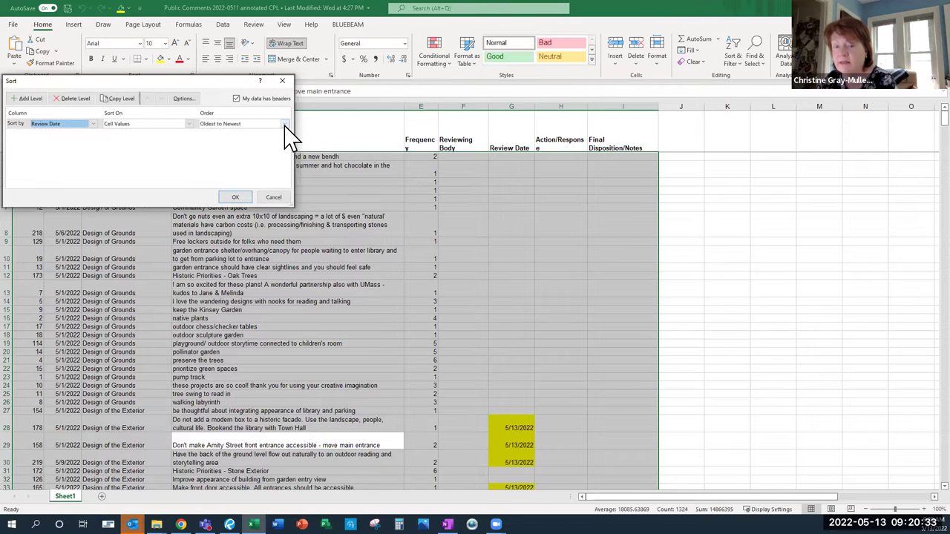
{"action": "left_click", "coordinate": [233, 198]}
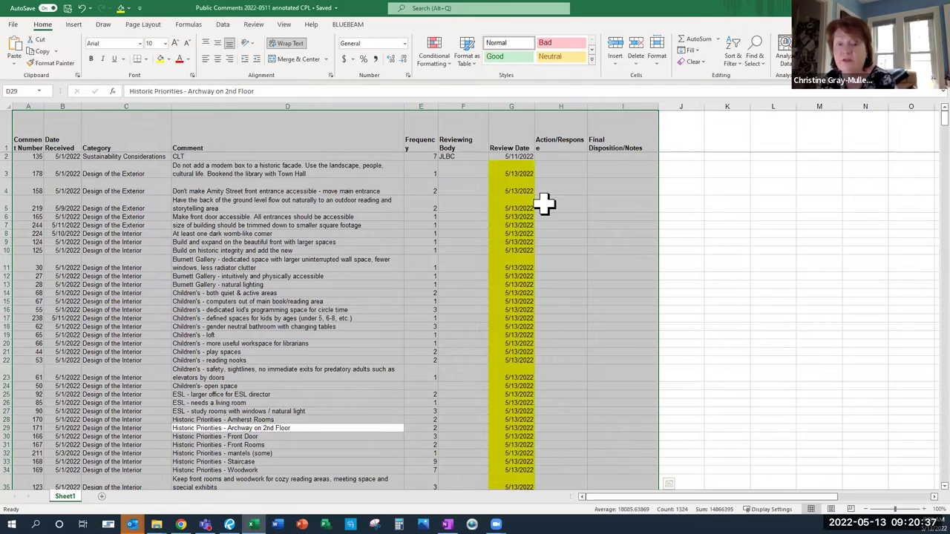
{"action": "left_click", "coordinate": [693, 211]}
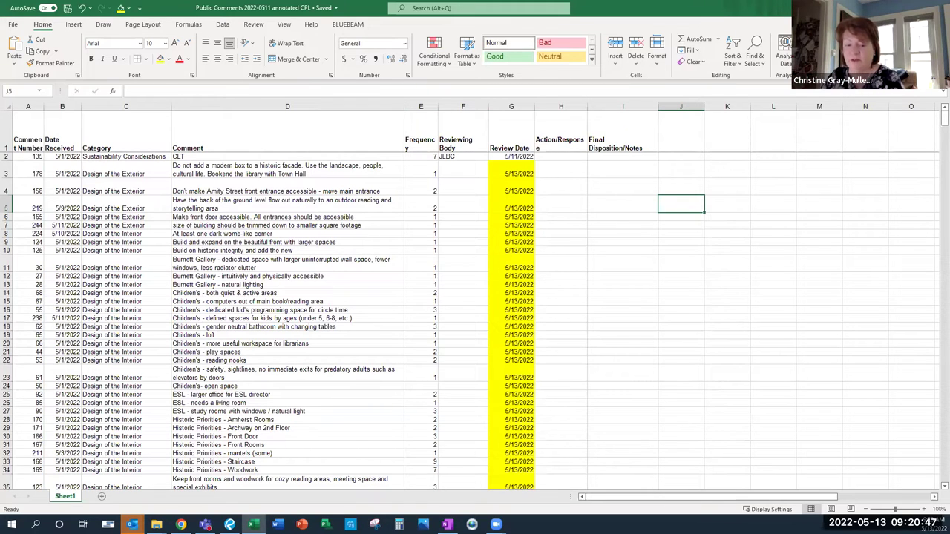
{"action": "key", "text": "alt+Tab"}
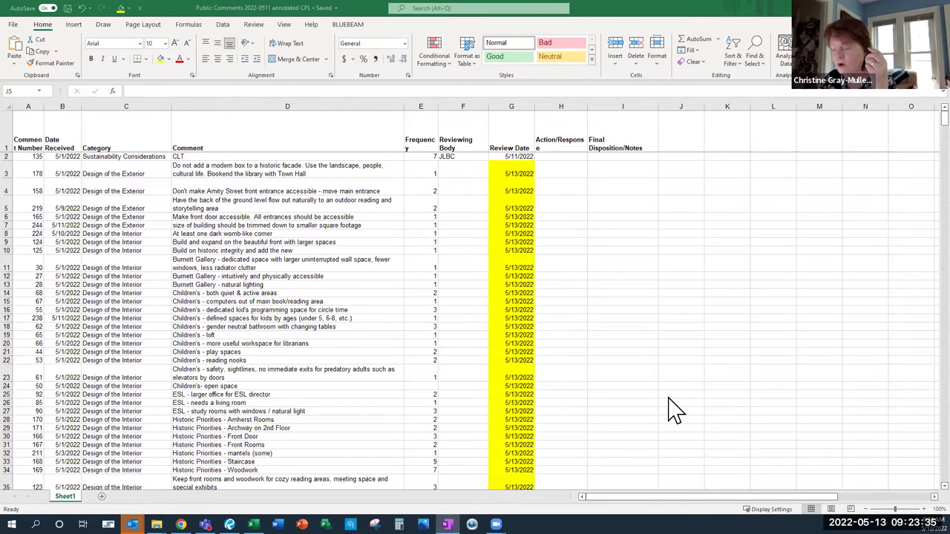
{"action": "left_click", "coordinate": [29, 100]}
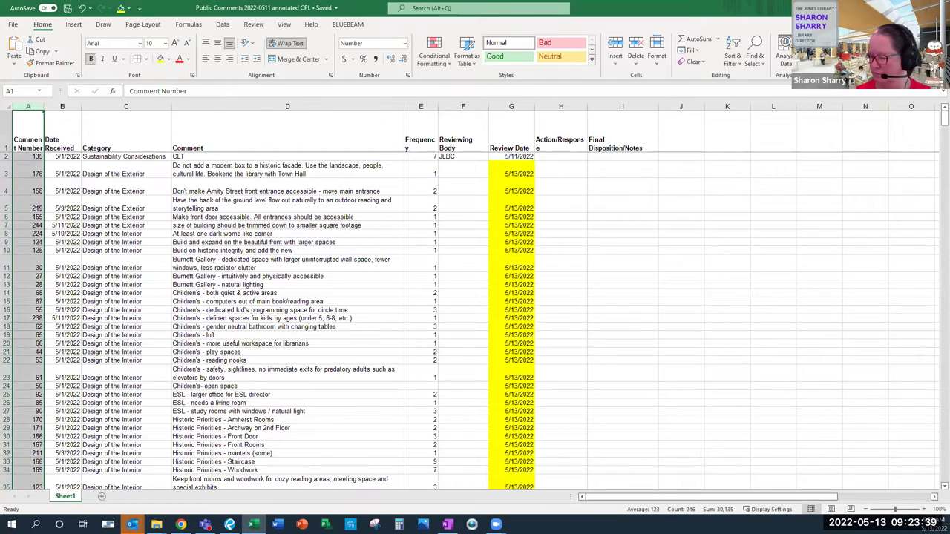
{"action": "key", "text": "alt+Tab"}
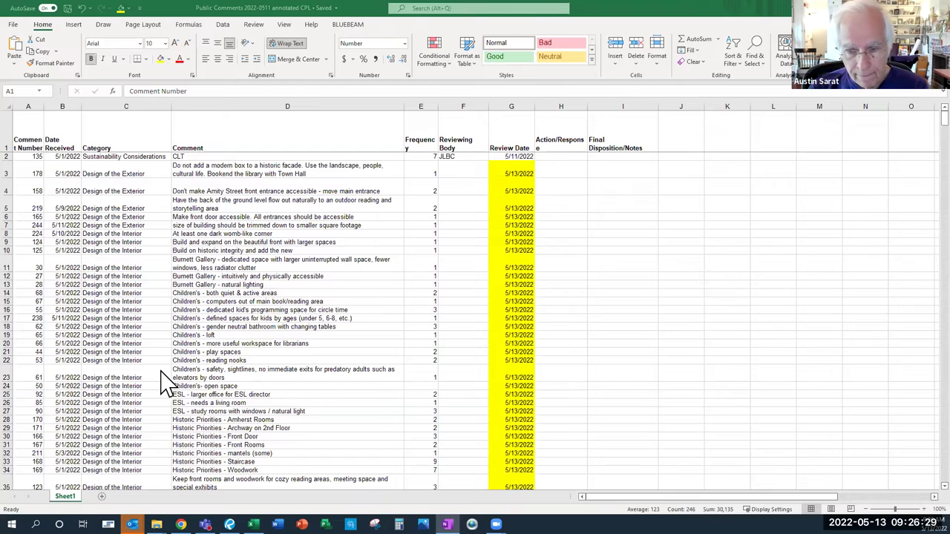
Search the Comment column for "burnett" and list all matching cells.
{"action": "left_click", "coordinate": [26, 107]}
{"action": "left_click", "coordinate": [118, 106]}
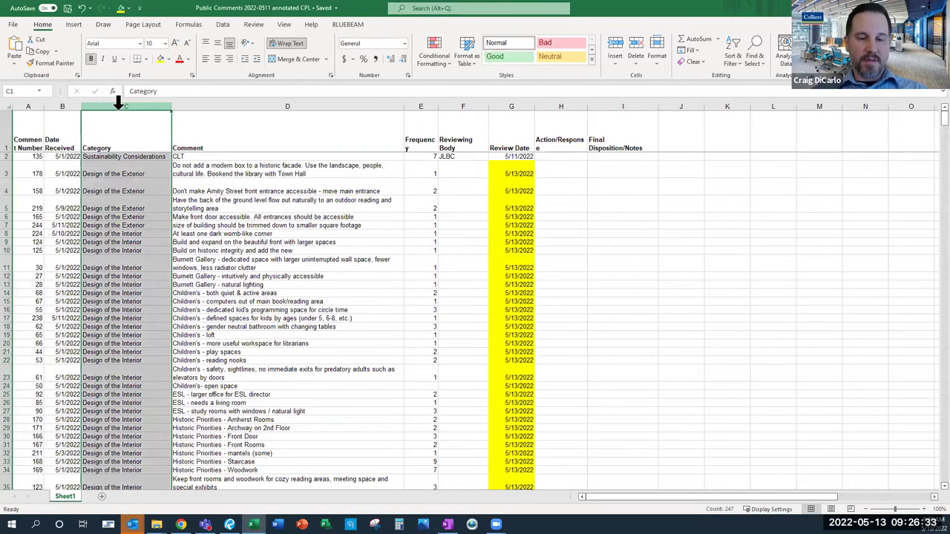
{"action": "left_click", "coordinate": [198, 105]}
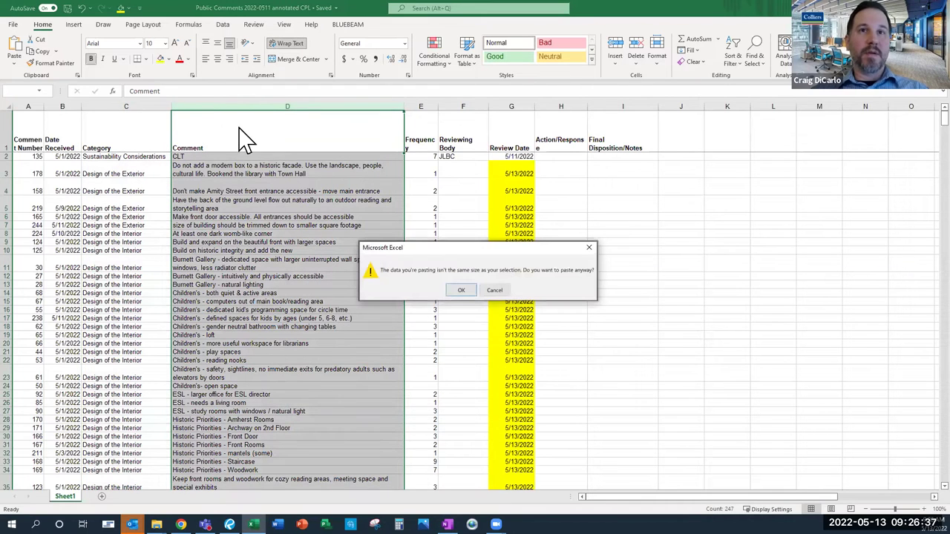
{"action": "left_click", "coordinate": [505, 291]}
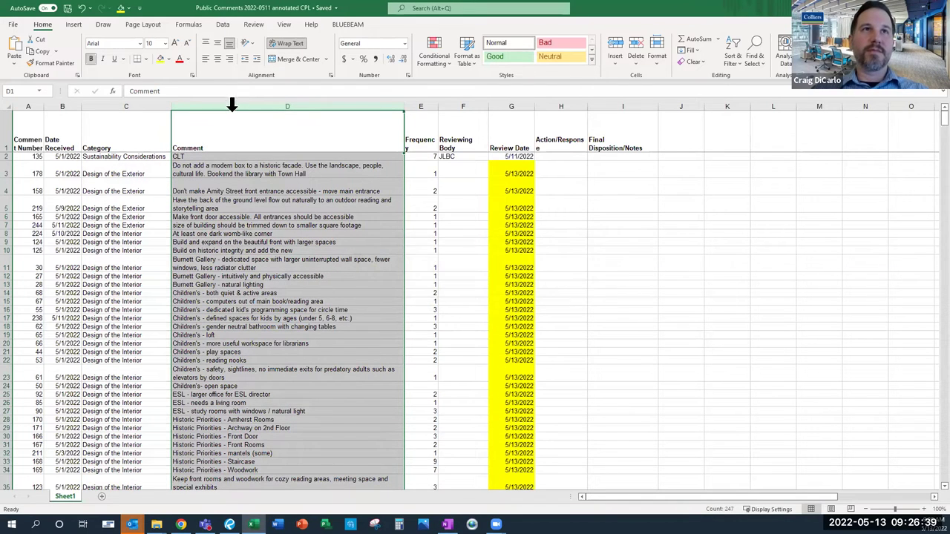
{"action": "key", "text": "ctrl+f"}
{"action": "type", "text": "burnett"}
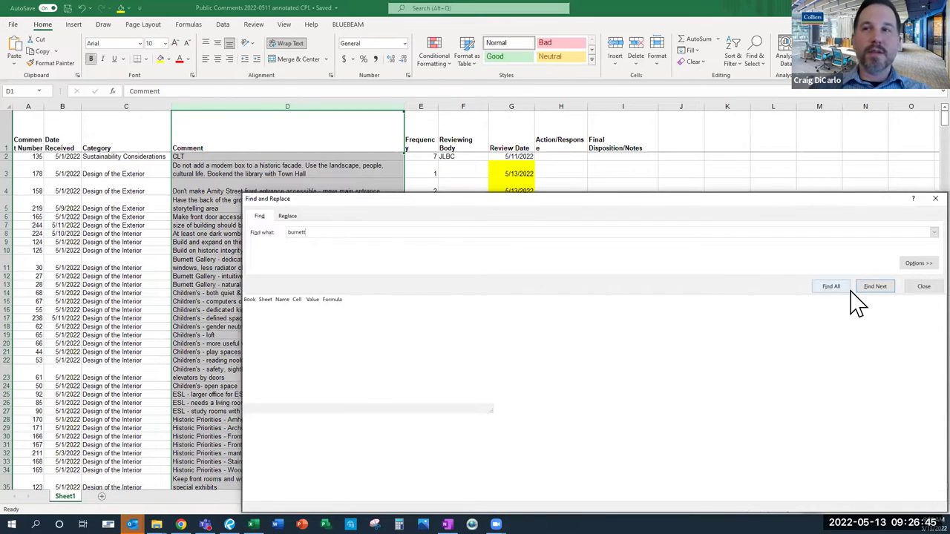
{"action": "left_click", "coordinate": [882, 287]}
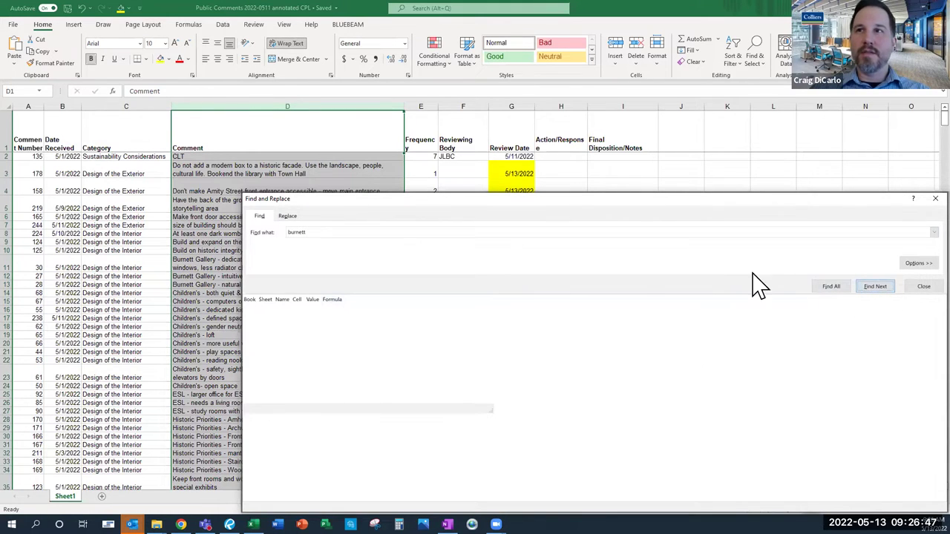
{"action": "left_click", "coordinate": [831, 286]}
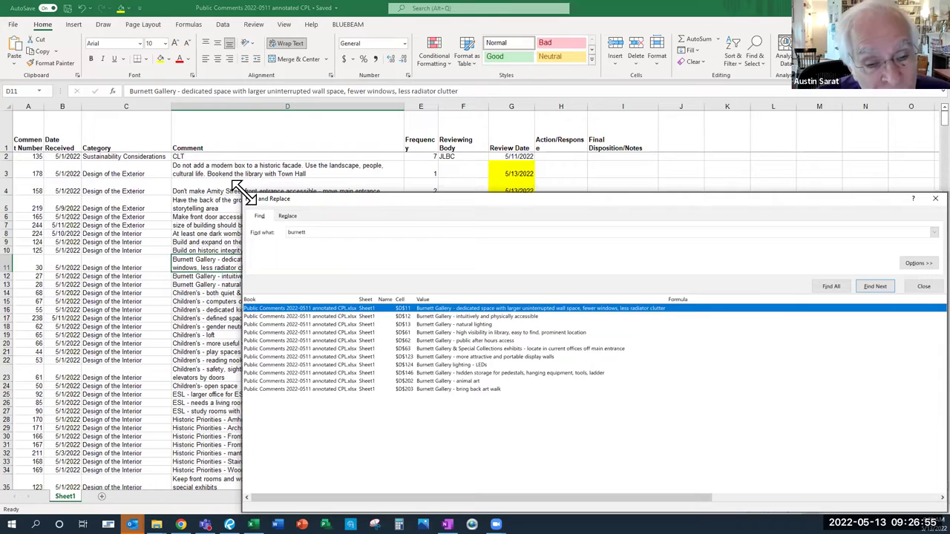
Make the search results window smaller to uncover the comments, and go through the Burnett Gallery matches to the high visibility, prominent location comment.
{"action": "left_click_drag", "start_coordinate": [244, 193], "coordinate": [486, 186]}
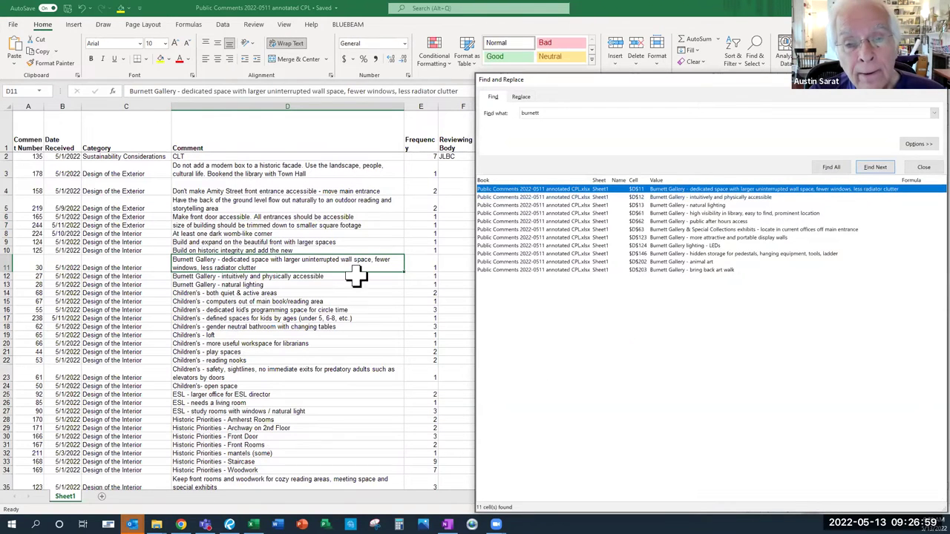
{"action": "left_click", "coordinate": [549, 197]}
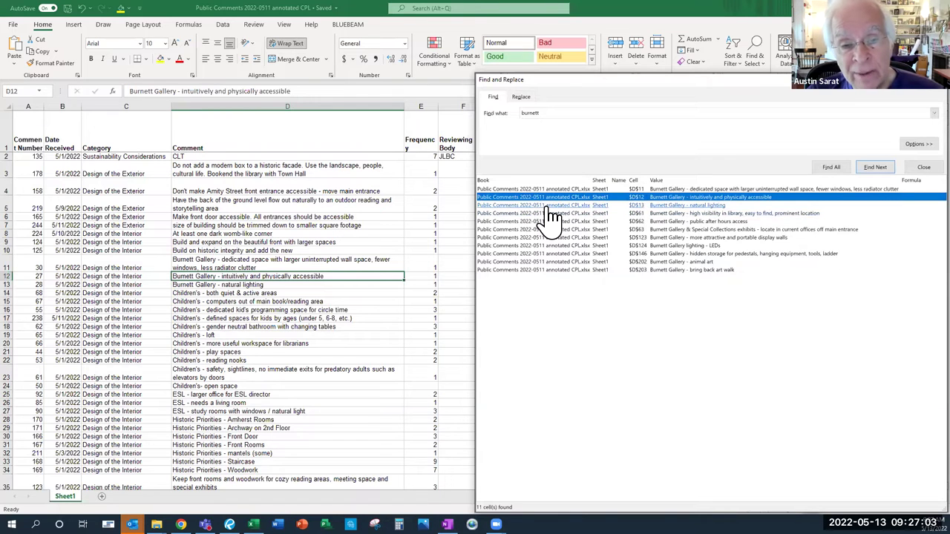
{"action": "left_click", "coordinate": [549, 206]}
{"action": "left_click", "coordinate": [550, 213]}
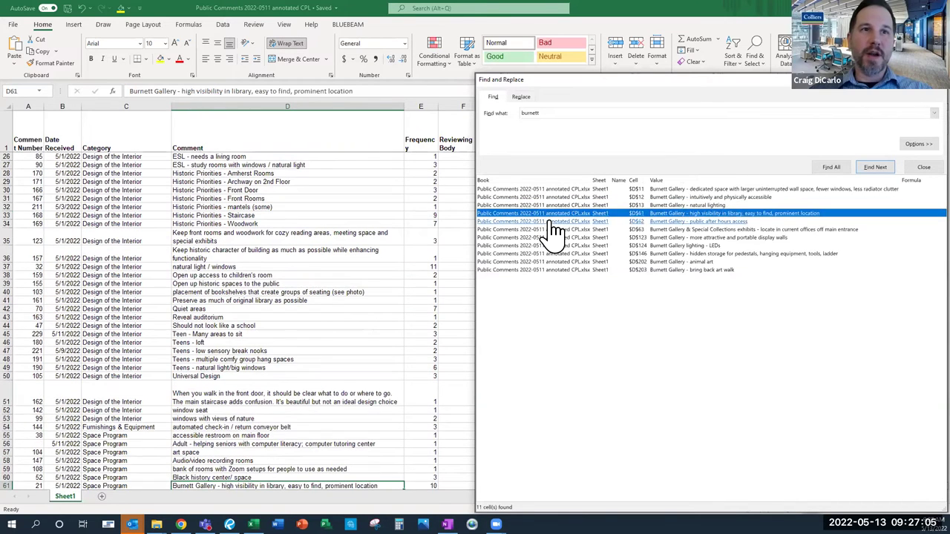
{"action": "scroll", "coordinate": [318, 335], "scroll_direction": "down", "scroll_amount": 4}
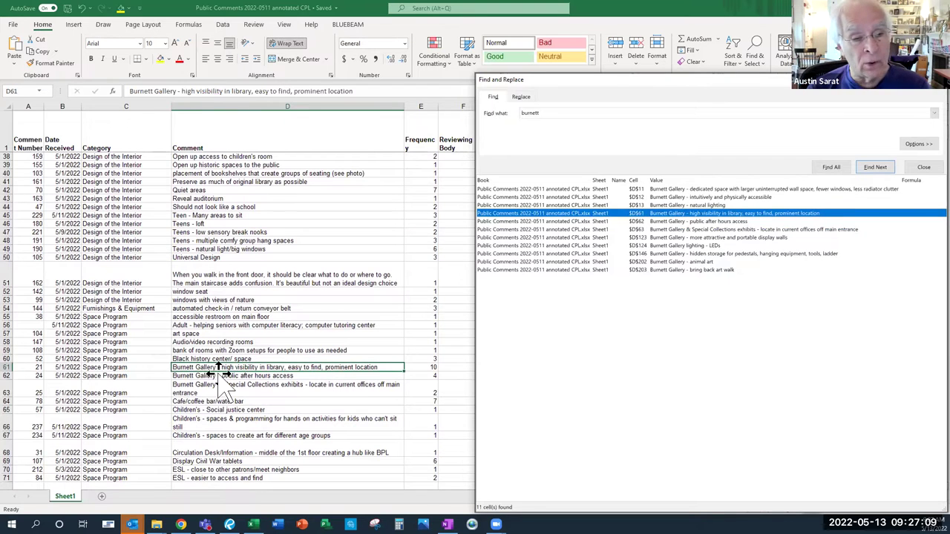
{"action": "left_click", "coordinate": [428, 367]}
{"action": "left_click", "coordinate": [386, 367]}
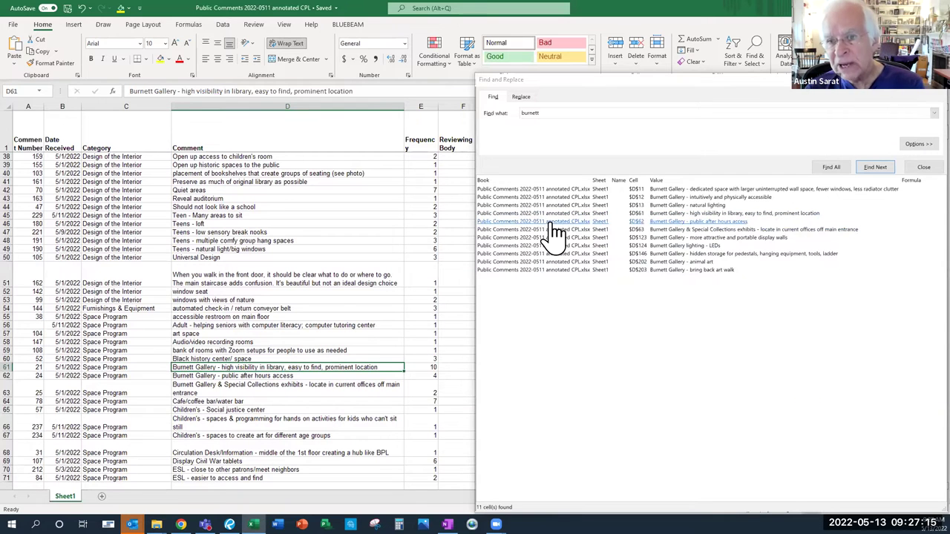
Shrink and reposition the search results window to uncover the Reviewing Body and Review Date columns.
{"action": "left_click", "coordinate": [474, 74]}
{"action": "left_click_drag", "start_coordinate": [474, 74], "coordinate": [615, 84]}
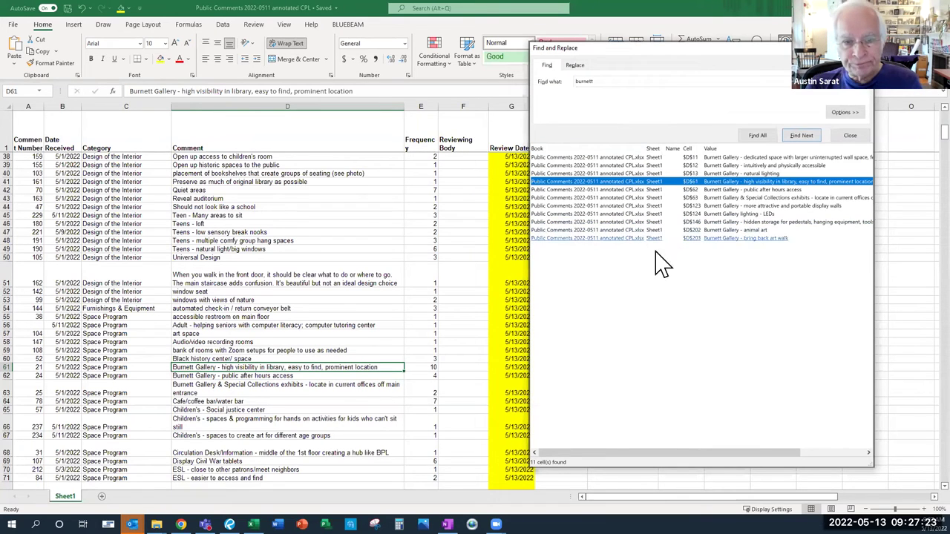
{"action": "key", "text": "alt+Tab"}
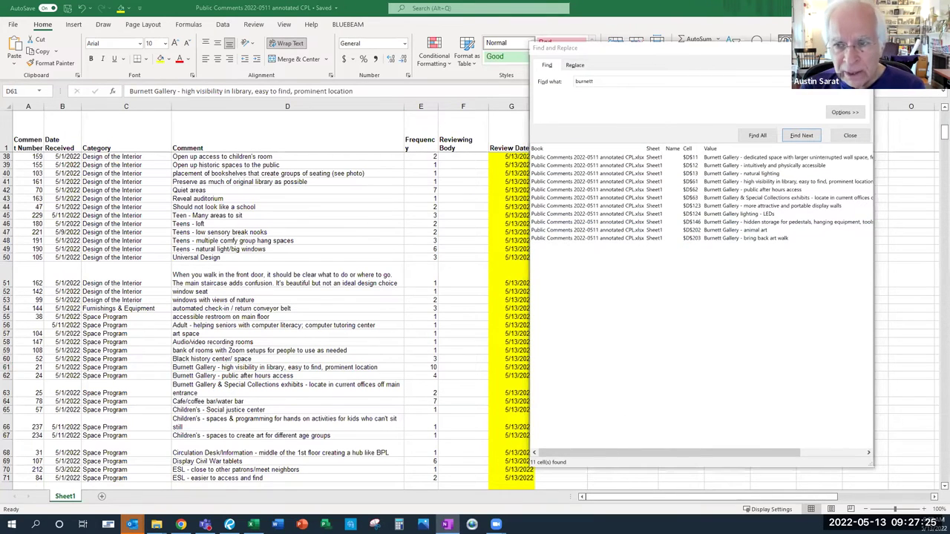